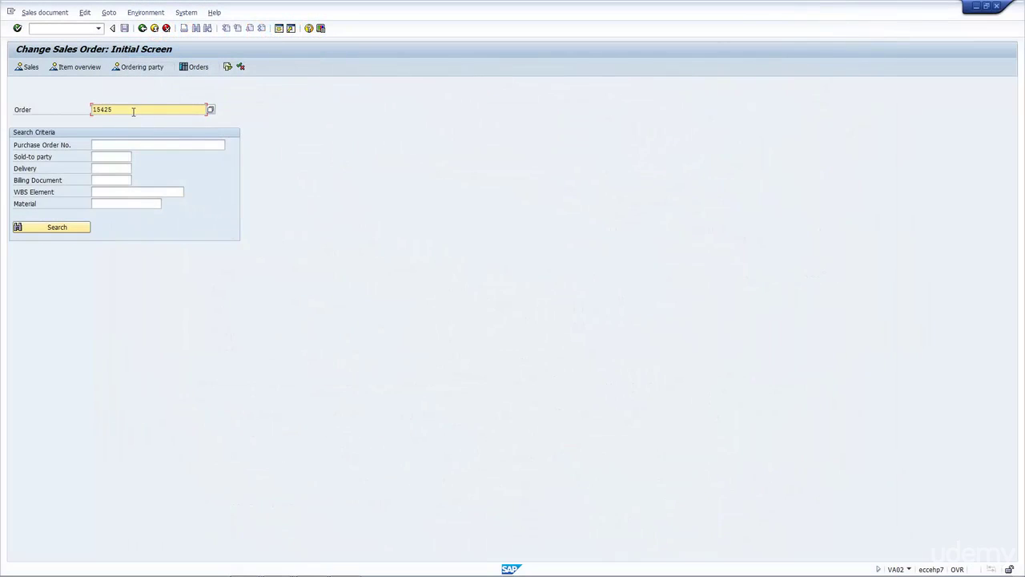
# Display order 15425 item 10 shipping data: plant 2400, shipping point 2400, no storage location
pyautogui.press('Return')
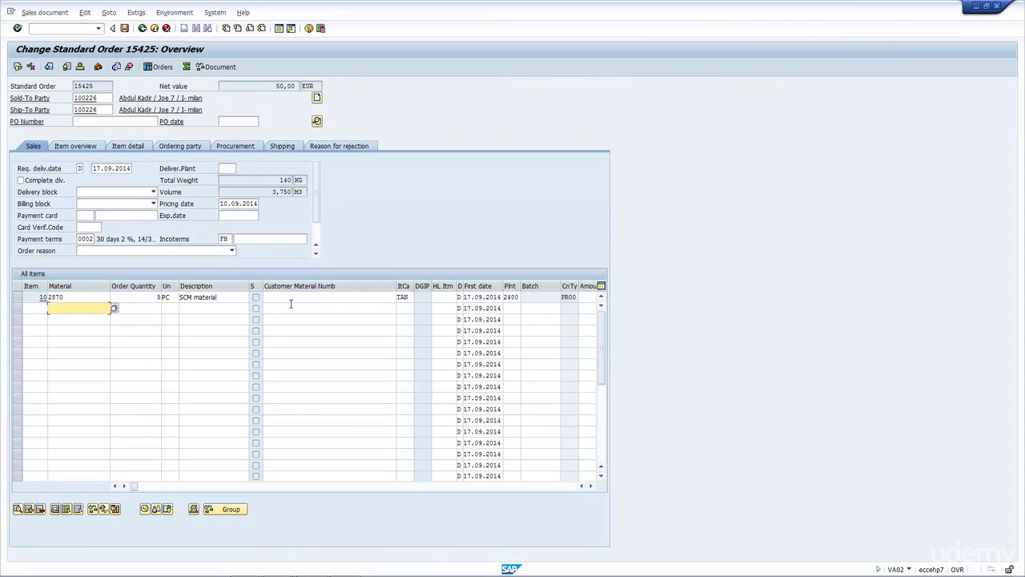
pyautogui.click(142, 297)
pyautogui.press('F2')
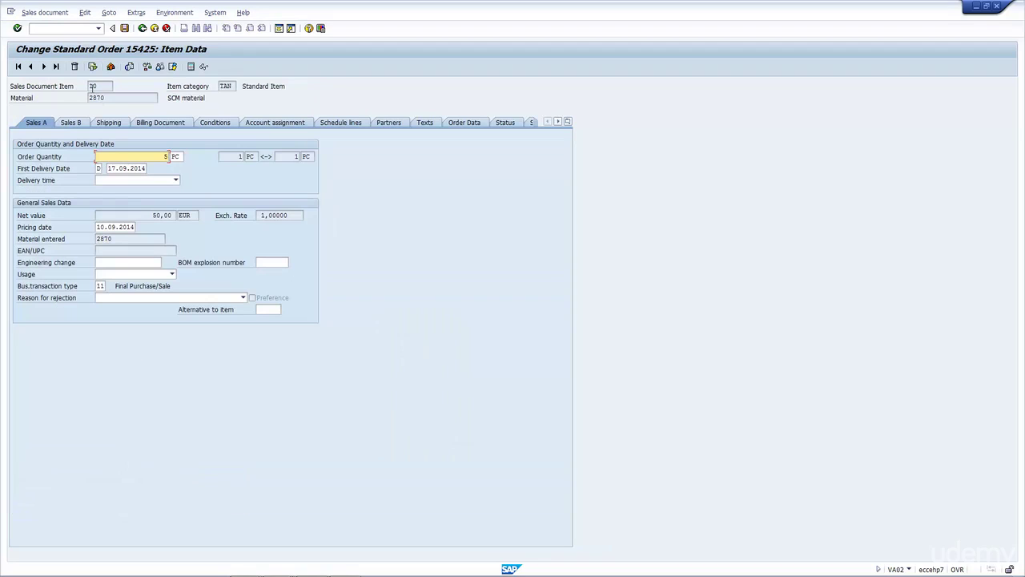
pyautogui.click(115, 122)
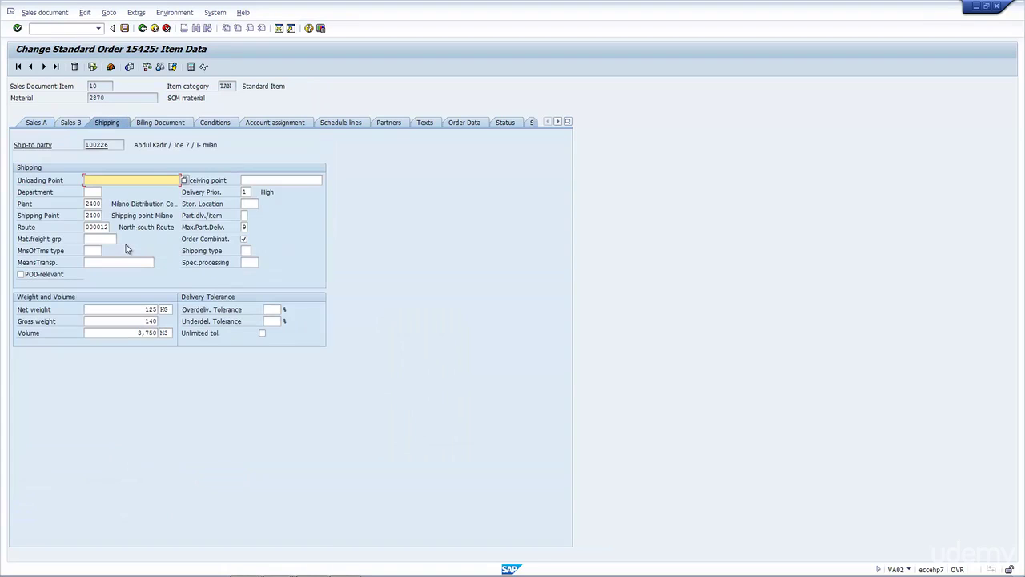
pyautogui.click(254, 205)
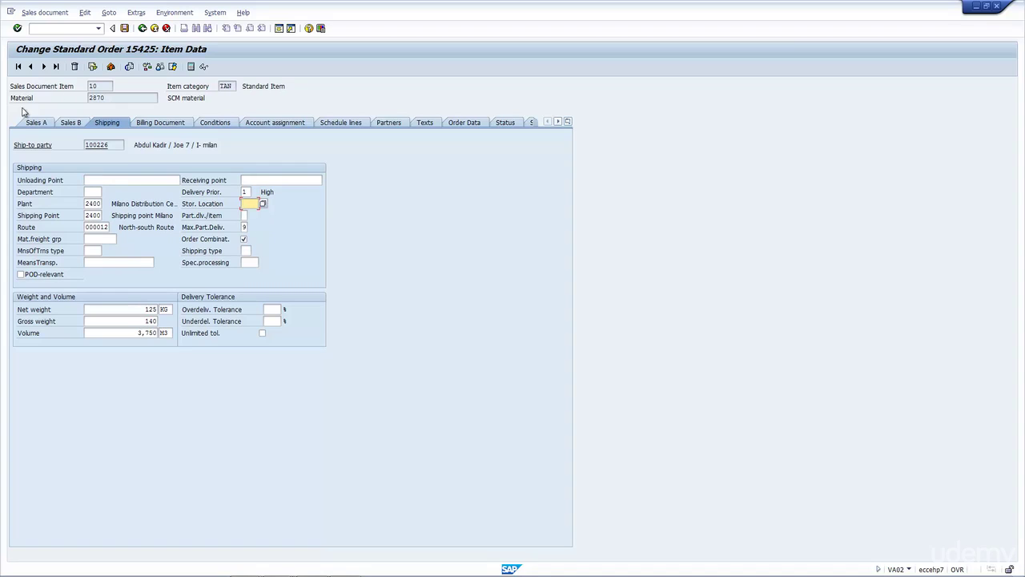
pyautogui.click(36, 12)
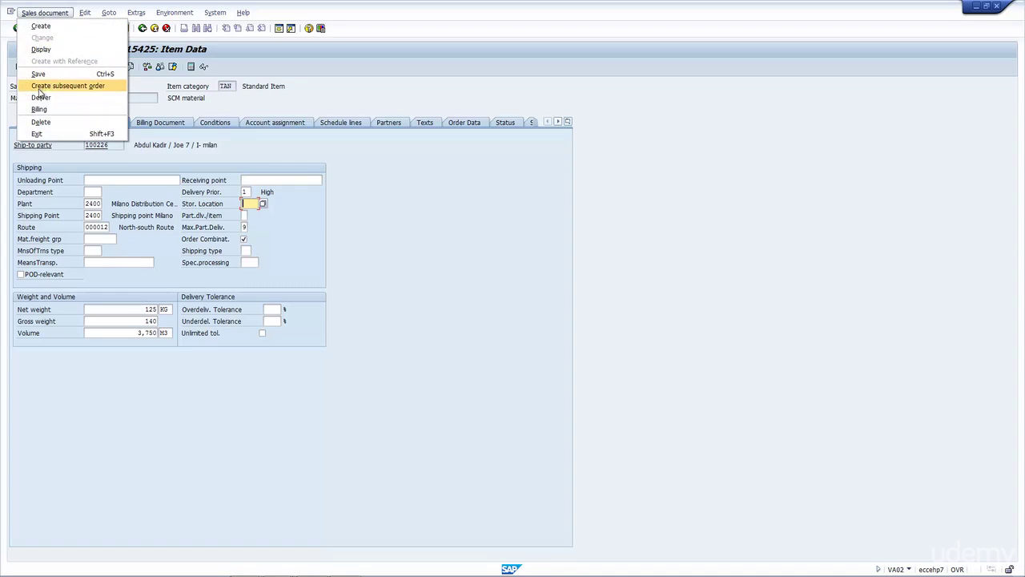
# Create and save a delivery from the order, with item 10 picking from storage location 0001, warehouse 024
pyautogui.click(41, 97)
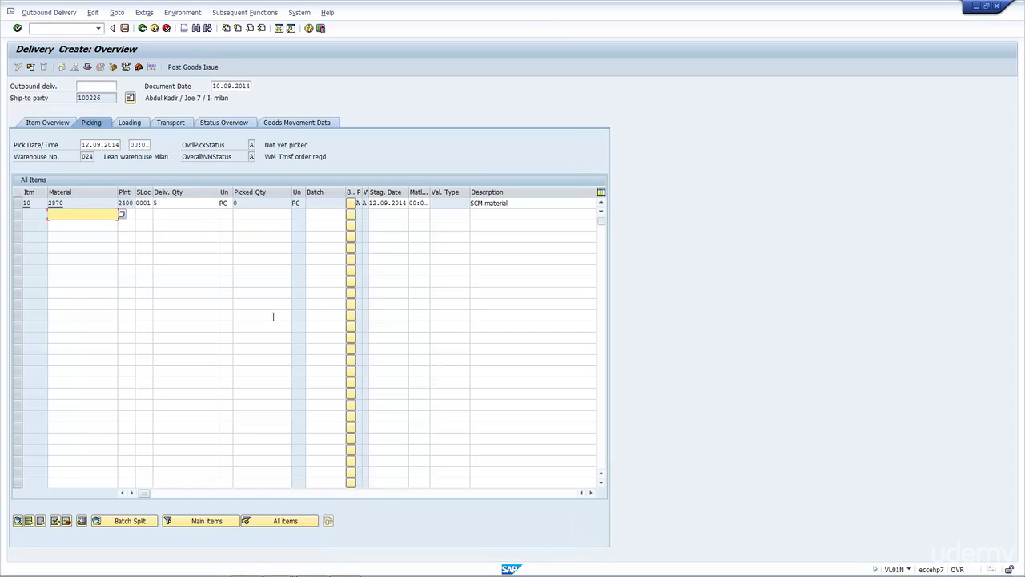
pyautogui.doubleClick(171, 205)
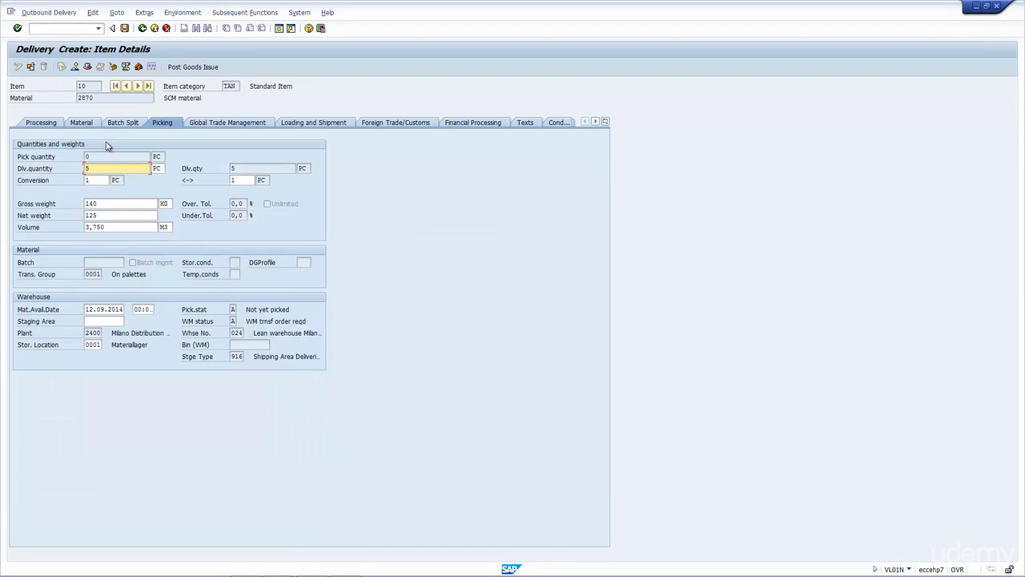
pyautogui.click(87, 344)
pyautogui.click(236, 333)
pyautogui.click(86, 344)
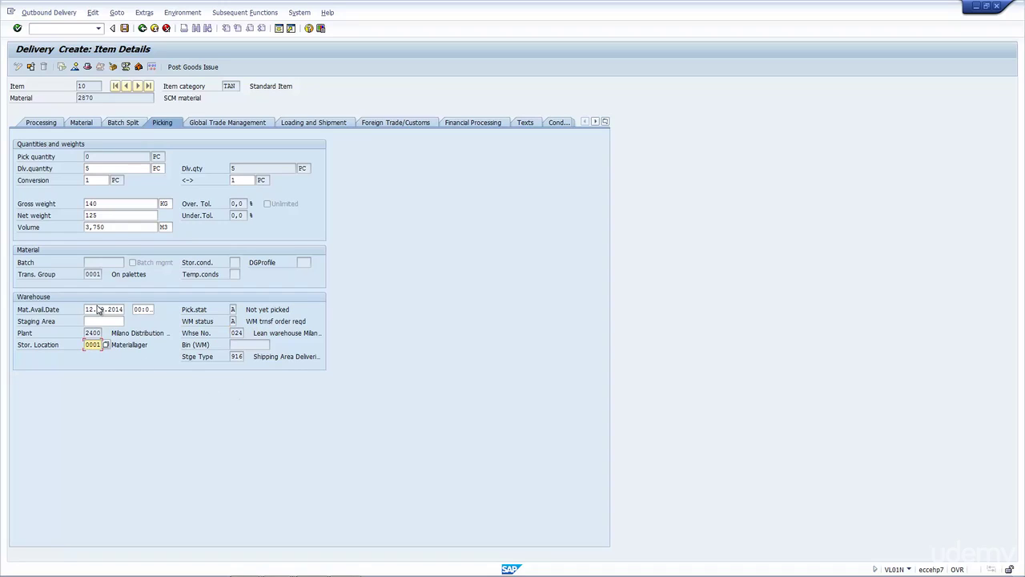
pyautogui.click(124, 28)
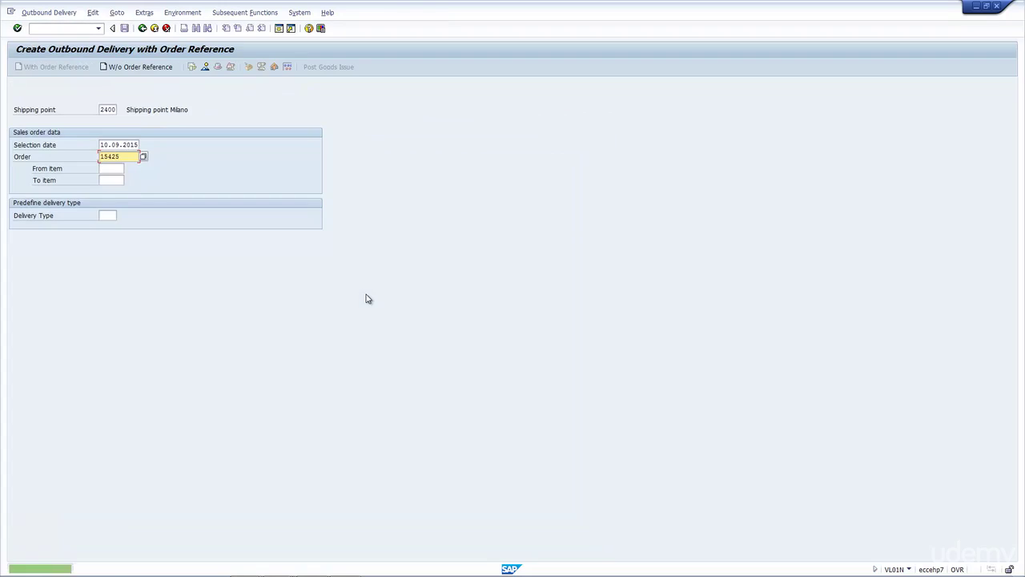
# Change delivery 80017544 so item 10 picks from storage location SL01
pyautogui.click(48, 13)
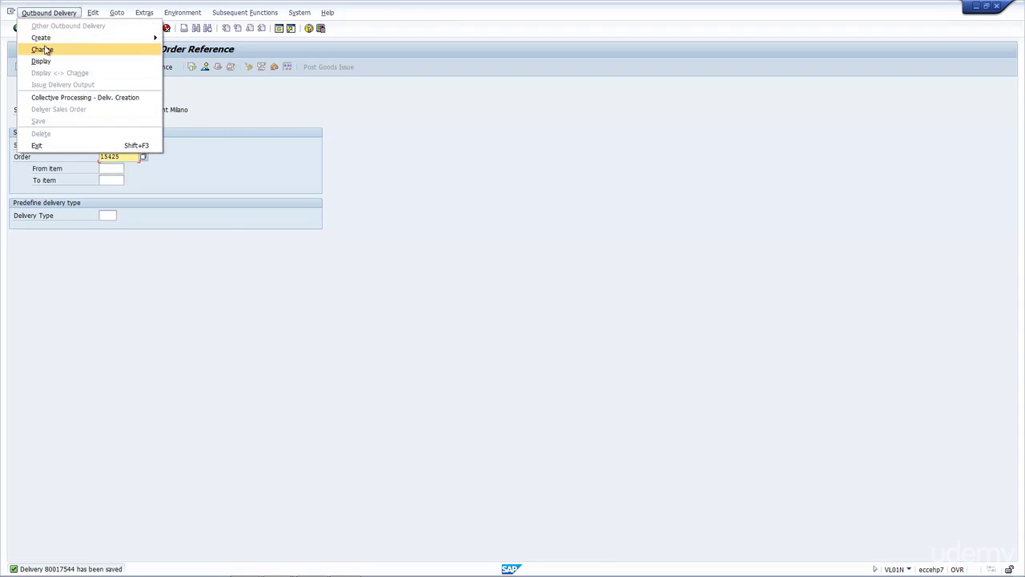
pyautogui.click(41, 50)
pyautogui.press('Return')
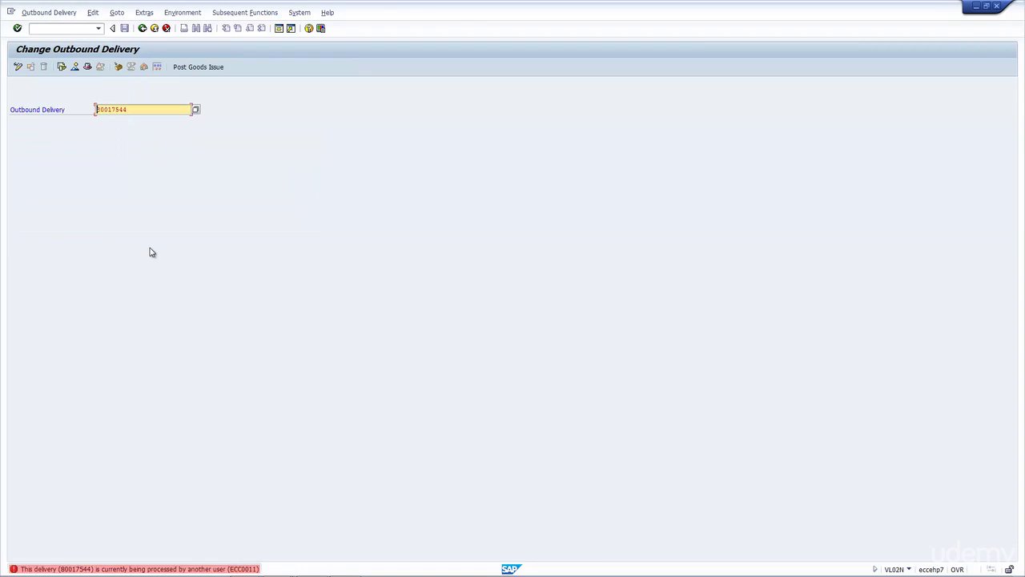
pyautogui.press('Return')
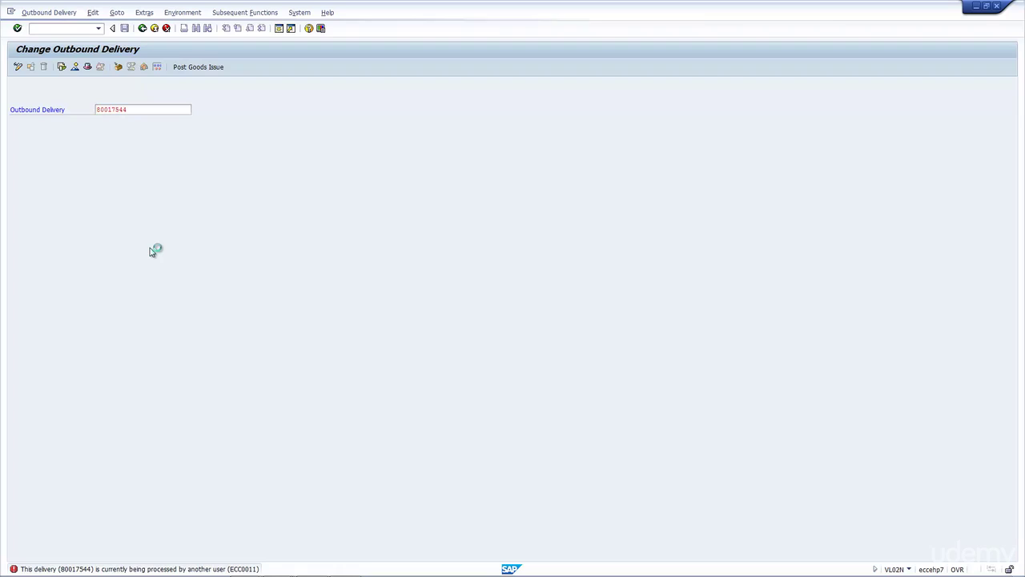
pyautogui.doubleClick(98, 204)
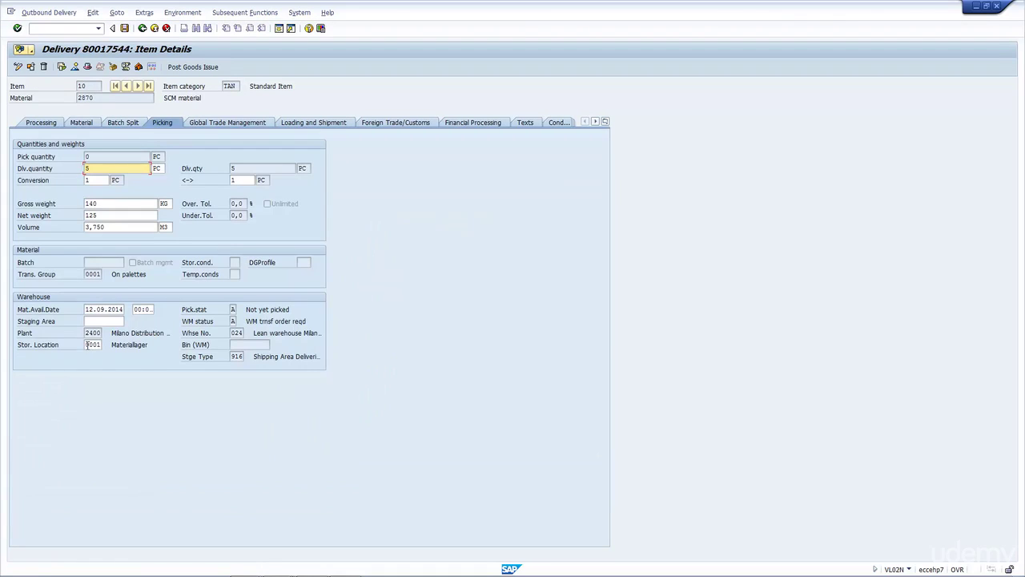
pyautogui.click(88, 345)
pyautogui.write('SL01')
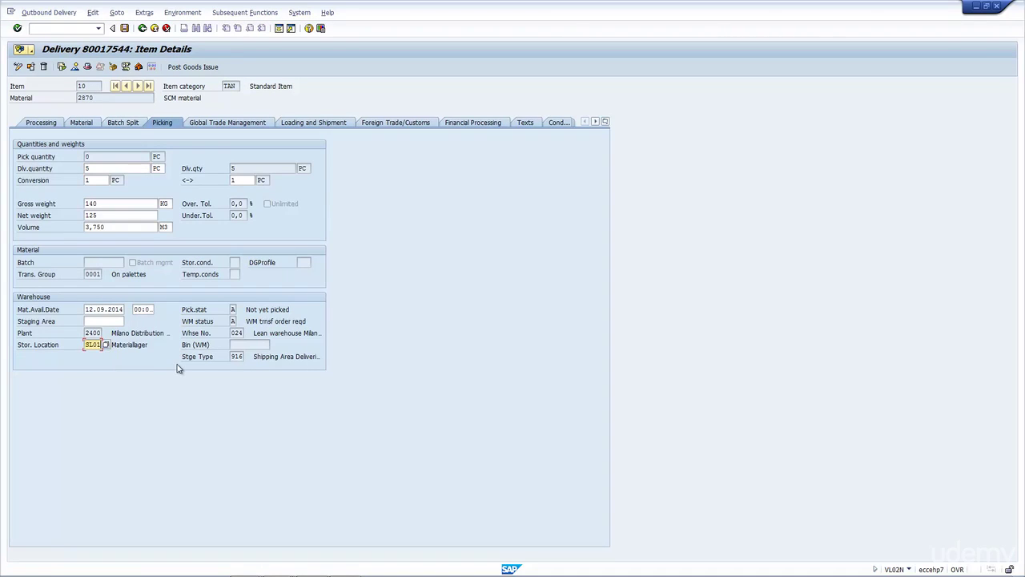
pyautogui.press('Return')
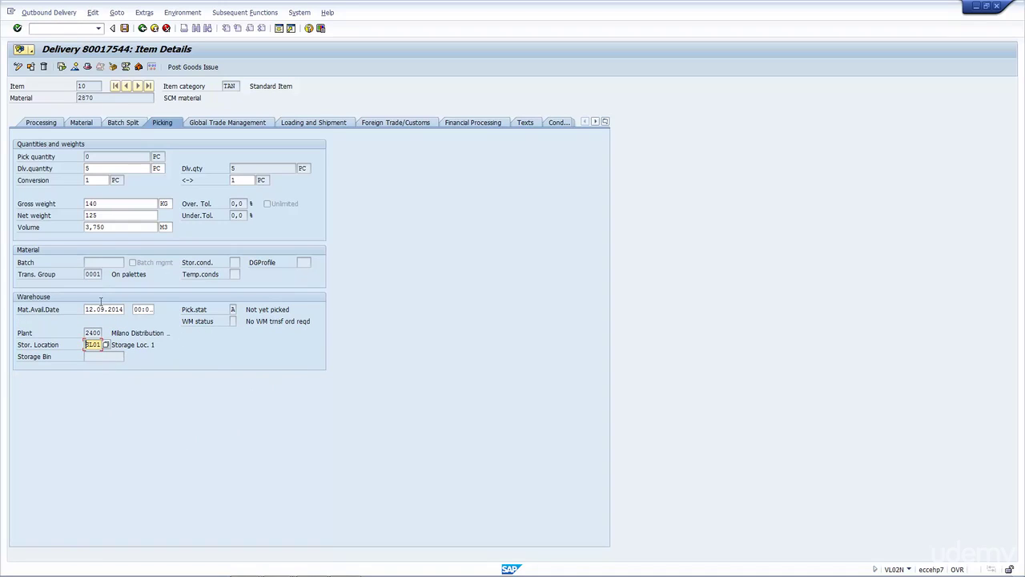
# Review item 10's plant 2400 before leaving the delivery for the Easy Access menu
pyautogui.click(95, 332)
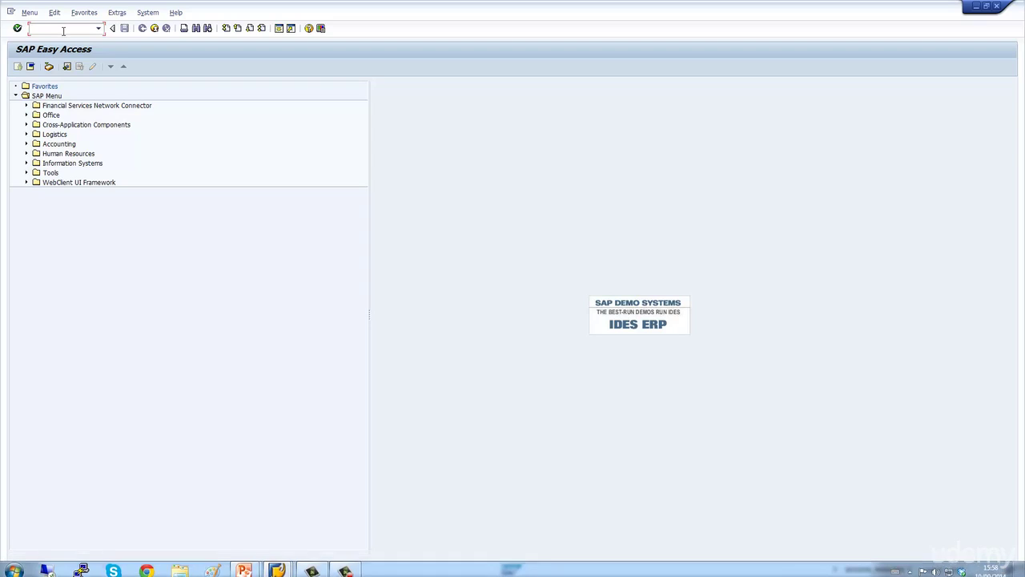
# Open the SAP Reference IMG with the SPRO transaction
pyautogui.write('spro')
pyautogui.press('Return')
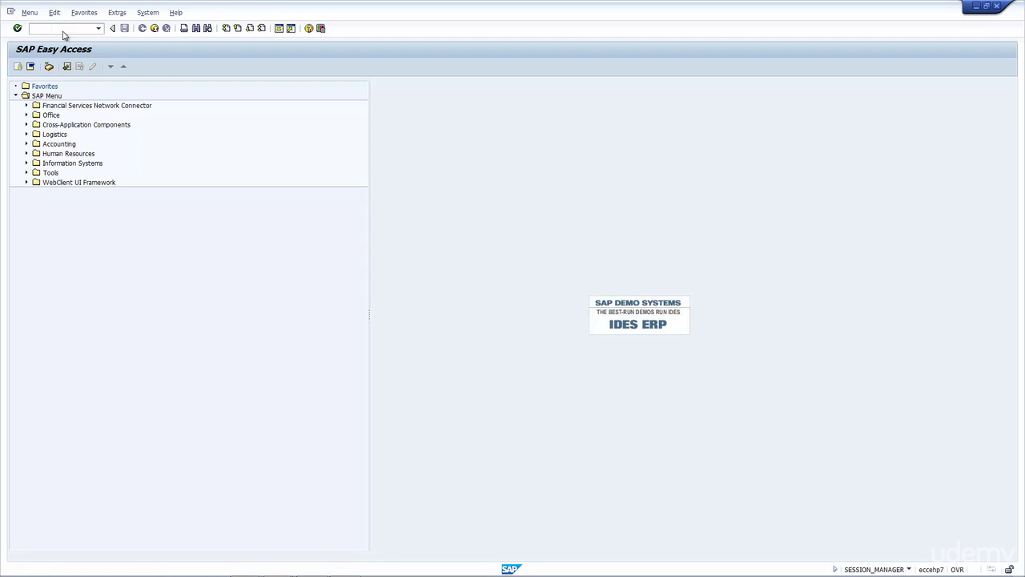
pyautogui.click(56, 68)
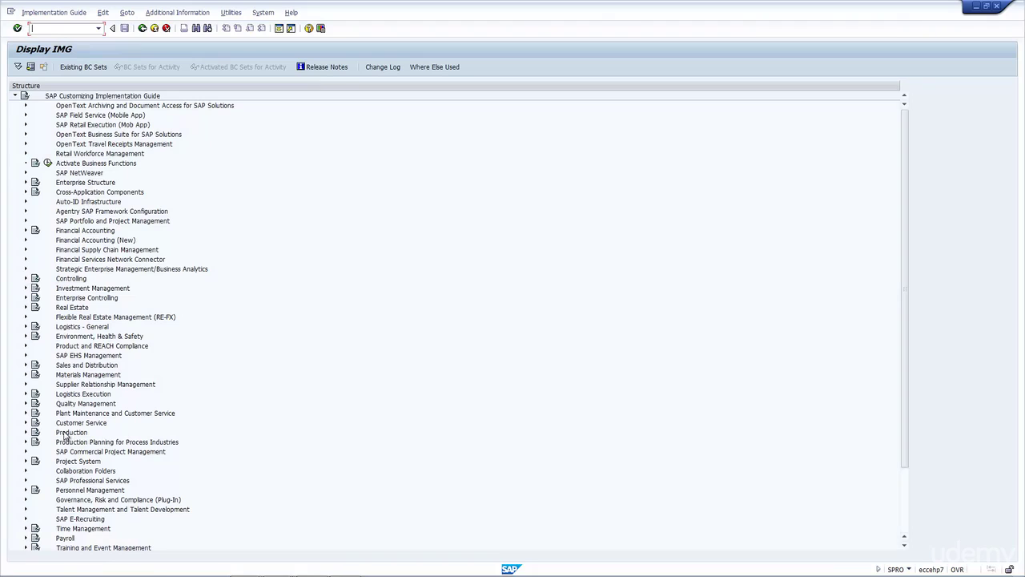
# Under Logistics Execution > Shipping > Picking > Determine Picking Location, run Define Rules for Picking Location Determination
pyautogui.click(72, 395)
pyautogui.click(26, 393)
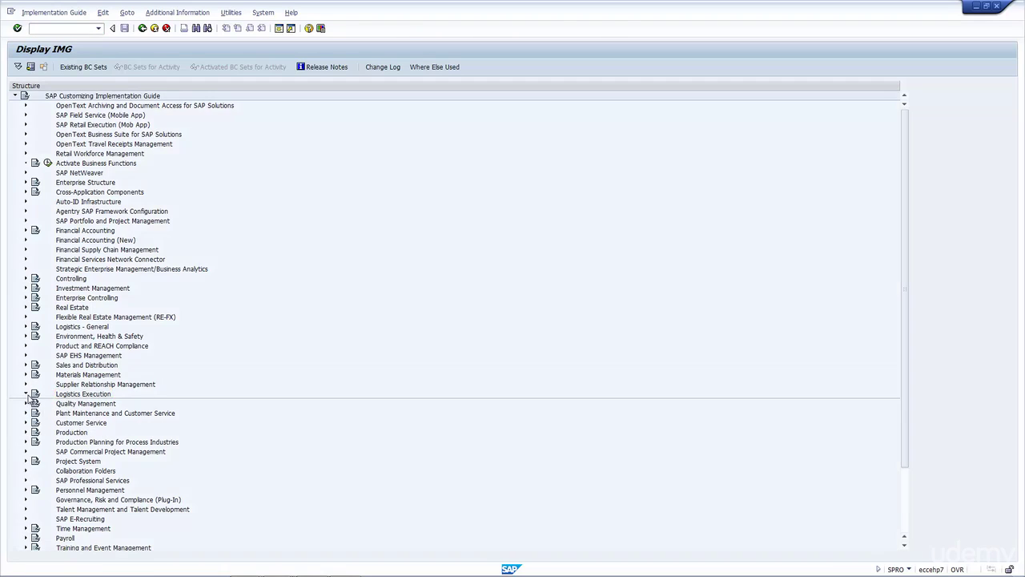
pyautogui.click(36, 394)
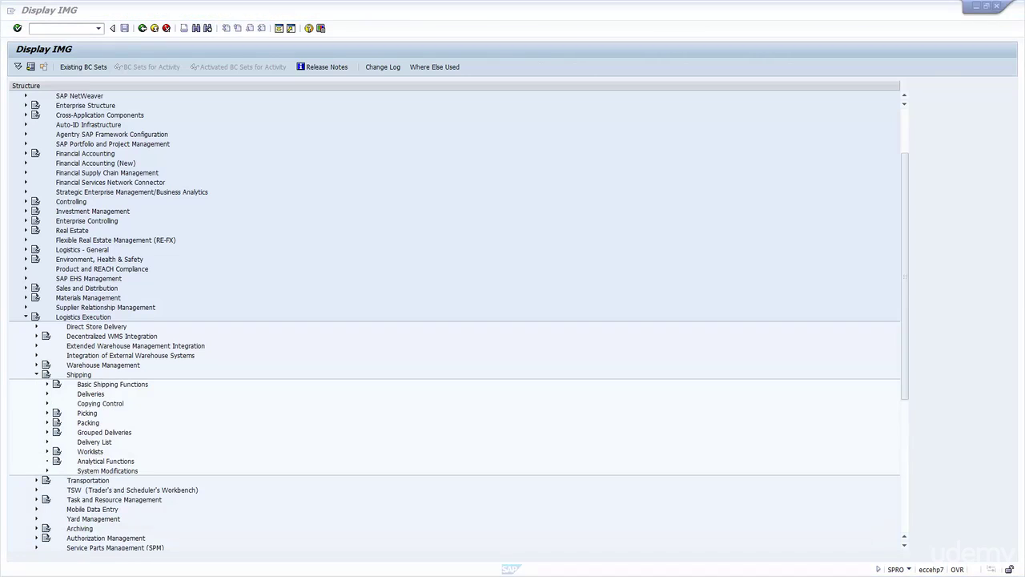
pyautogui.click(46, 412)
pyautogui.scroll(-3, 46, 423)
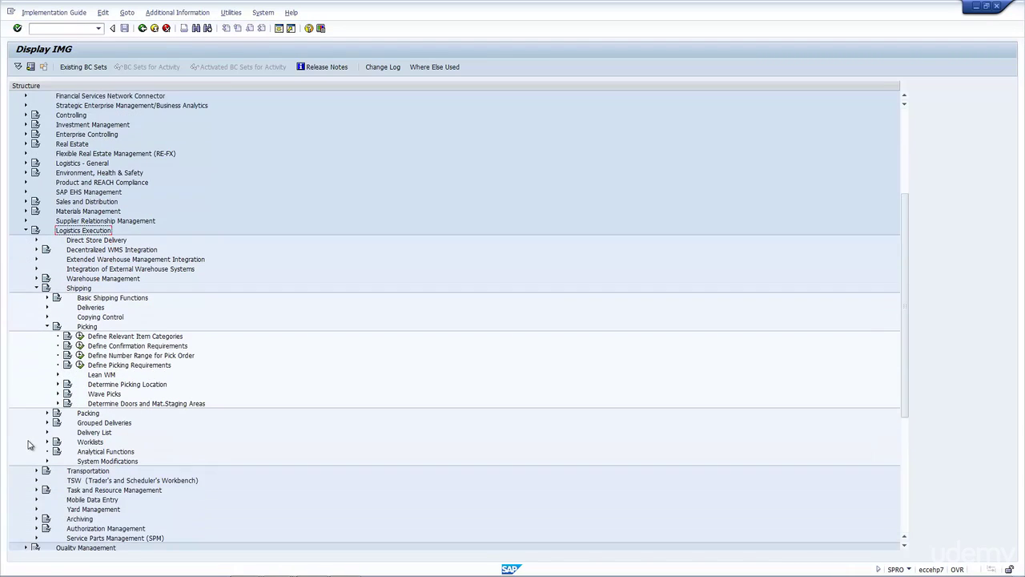
pyautogui.click(58, 384)
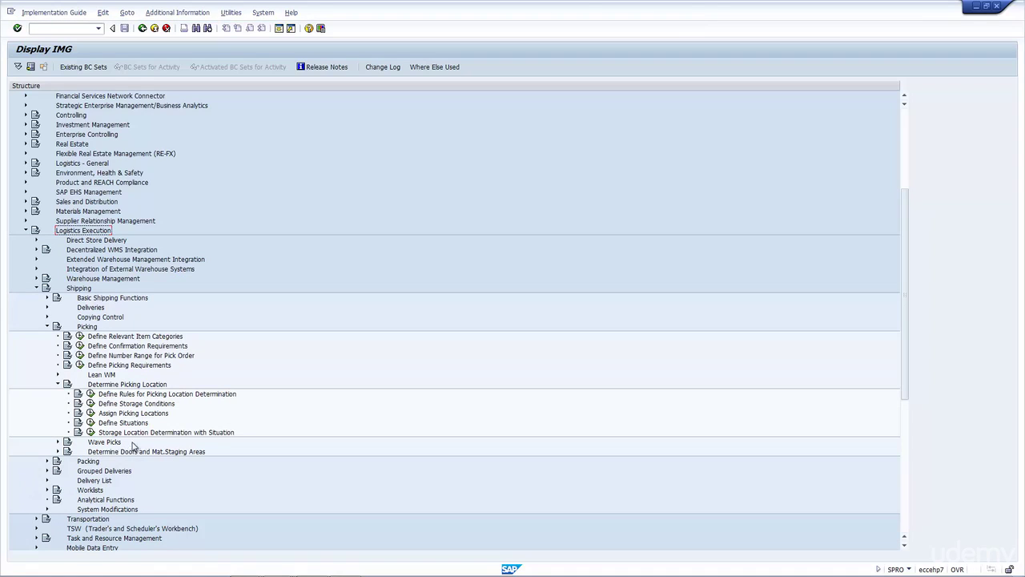
pyautogui.click(177, 395)
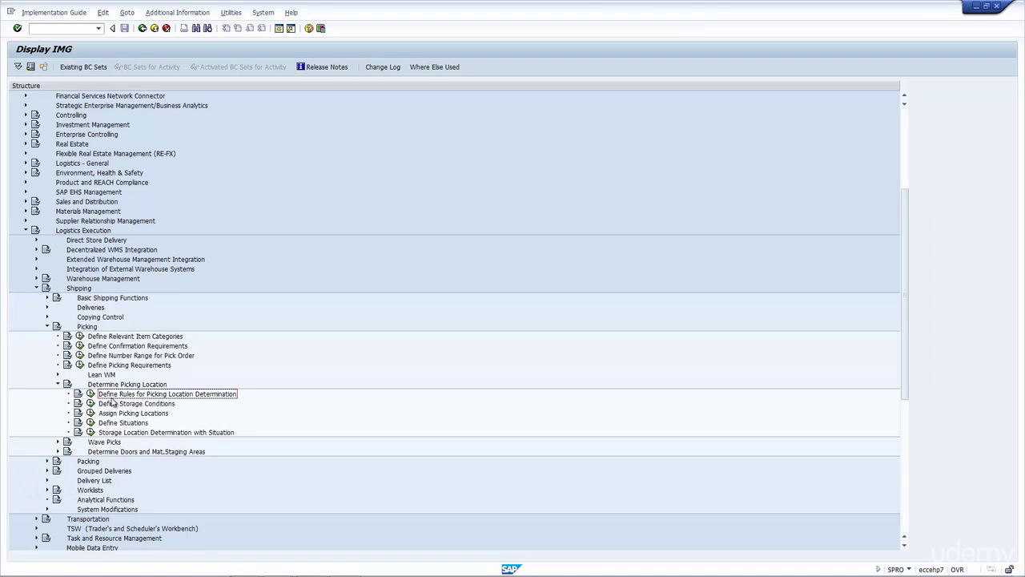
pyautogui.click(91, 395)
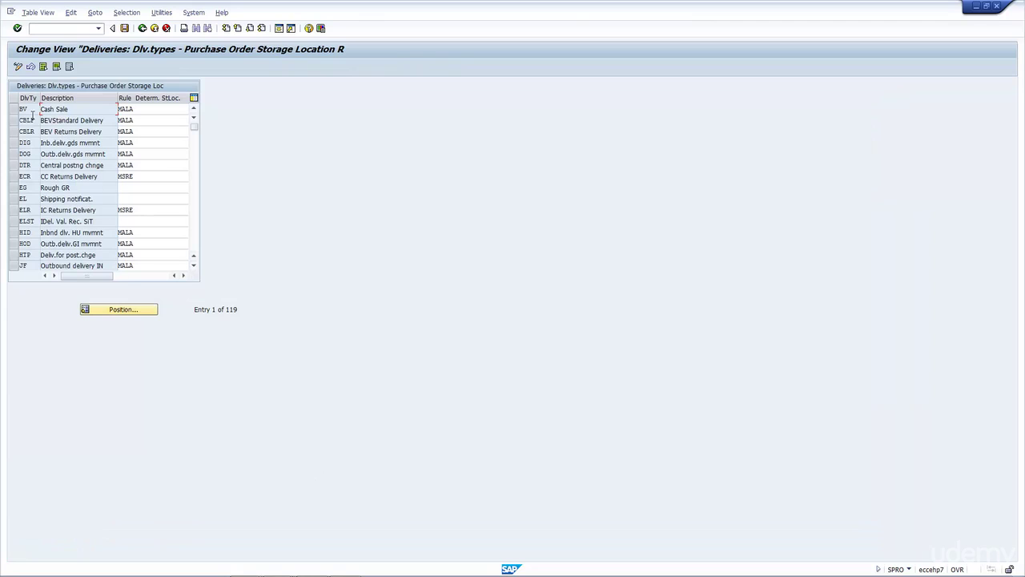
# Show the F4 list of picking location rules for the Cash Sale (BV) delivery type's MALA rule
pyautogui.moveTo(29, 109); pyautogui.dragTo(18, 109)
pyautogui.doubleClick(161, 109)
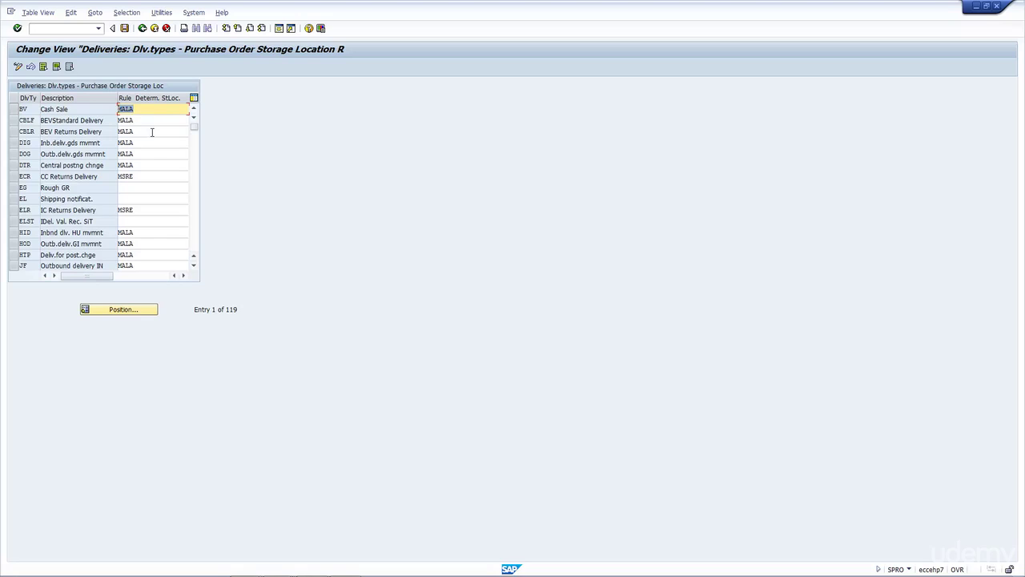
pyautogui.moveTo(114, 96); pyautogui.dragTo(80, 97)
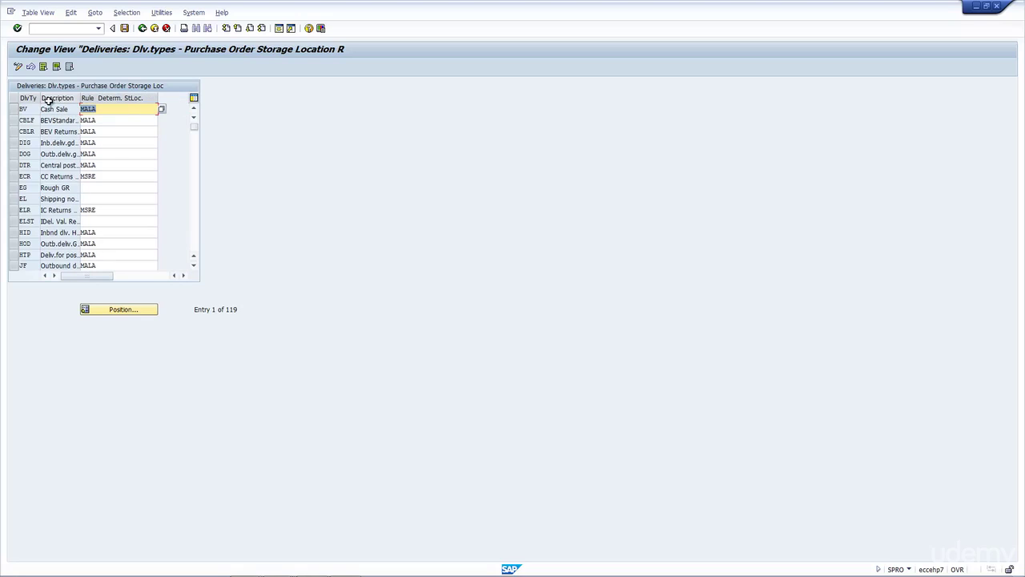
pyautogui.click(156, 120)
pyautogui.click(157, 110)
pyautogui.click(163, 111)
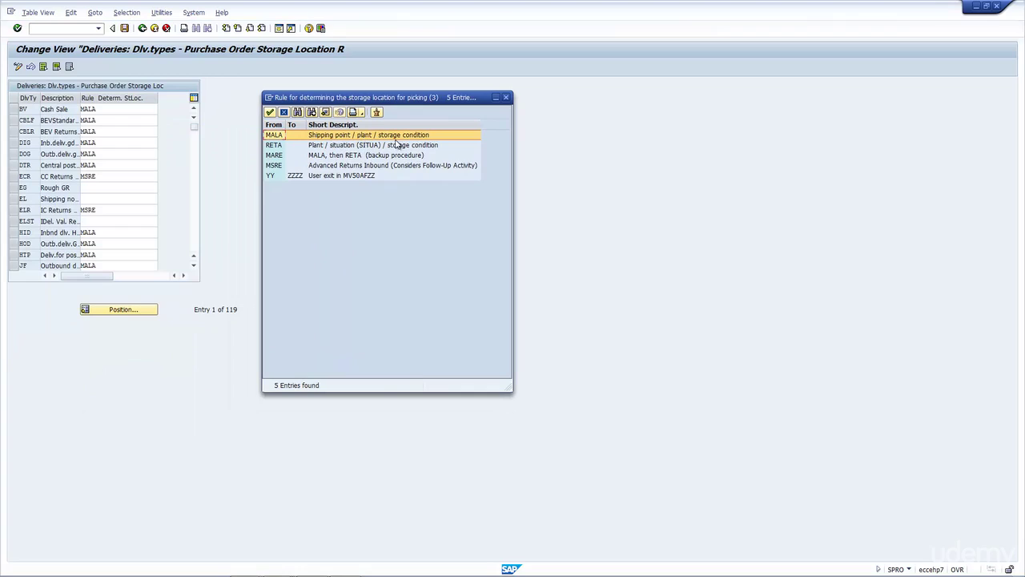
# Compare the RETA, MARE and MALA rules, then close the list leaving Cash Sale on MALA
pyautogui.click(274, 147)
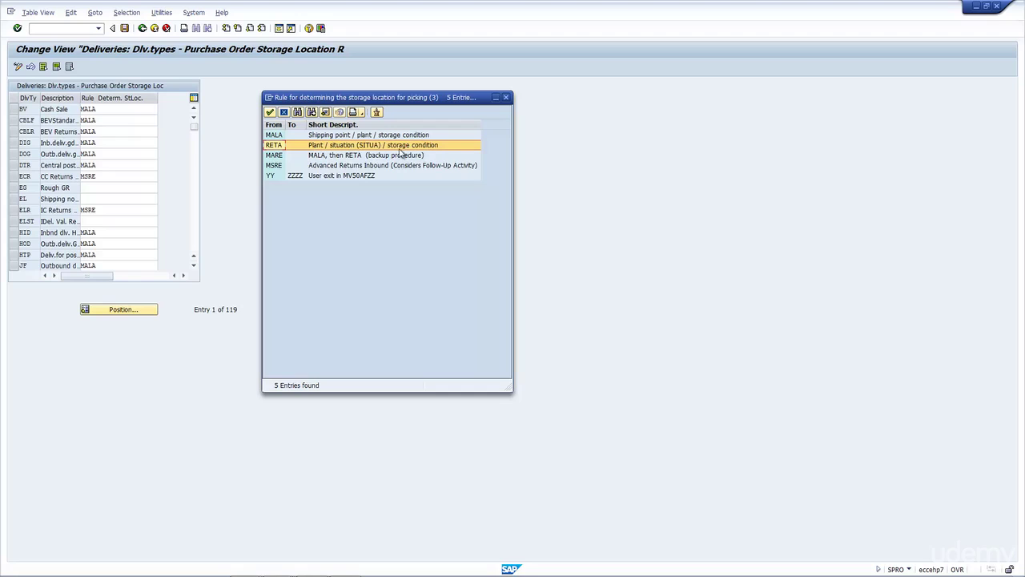
pyautogui.click(308, 157)
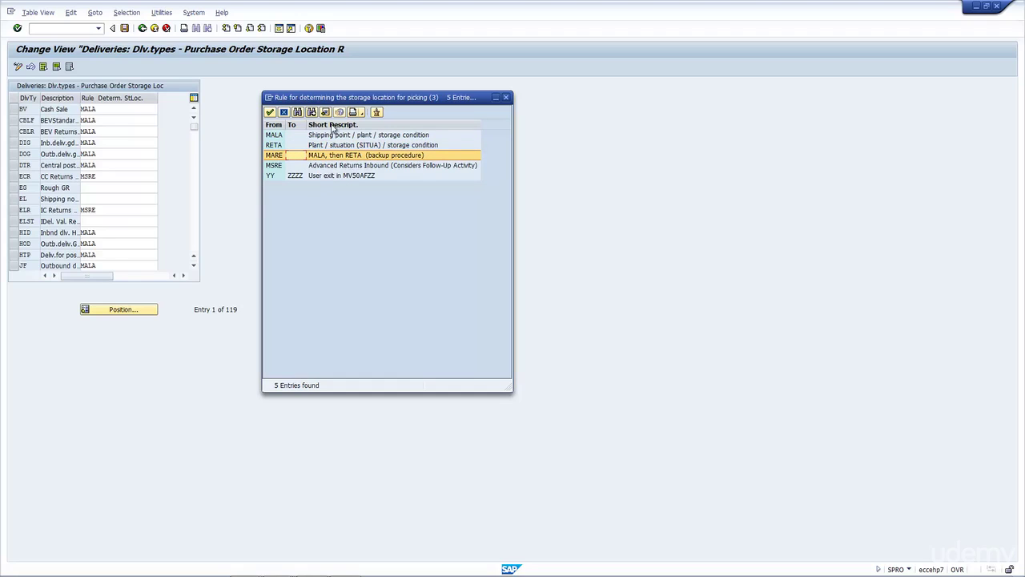
pyautogui.click(295, 148)
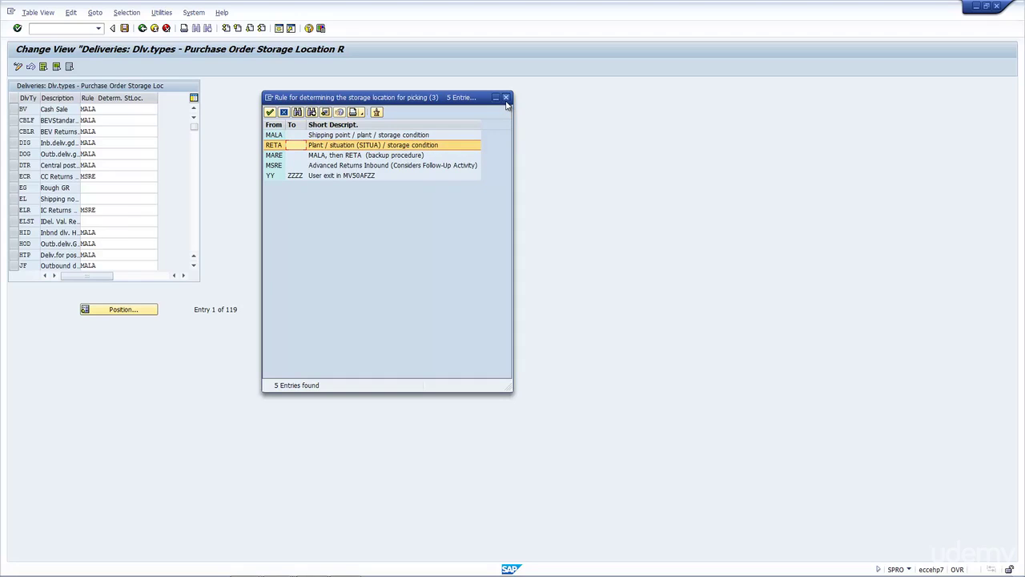
pyautogui.click(423, 135)
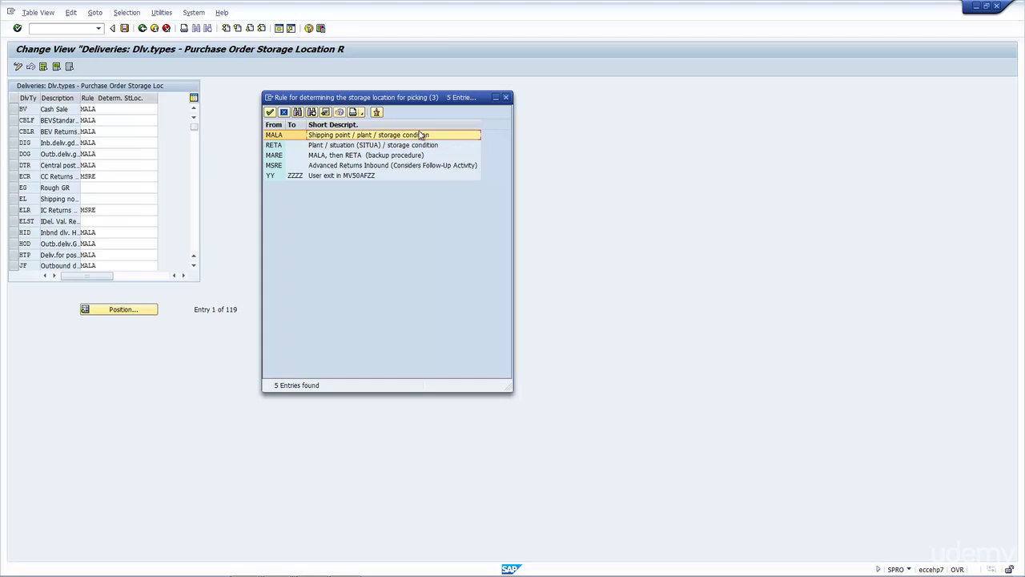
pyautogui.click(505, 97)
# Run Define Storage Conditions to list the storage conditions, such as Storage condition 1
pyautogui.click(142, 28)
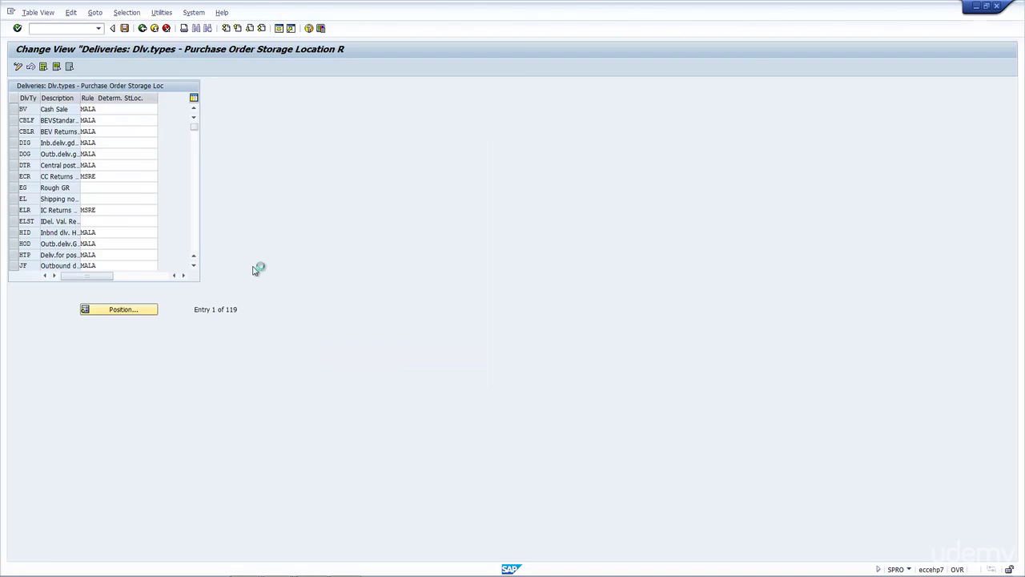
pyautogui.click(141, 405)
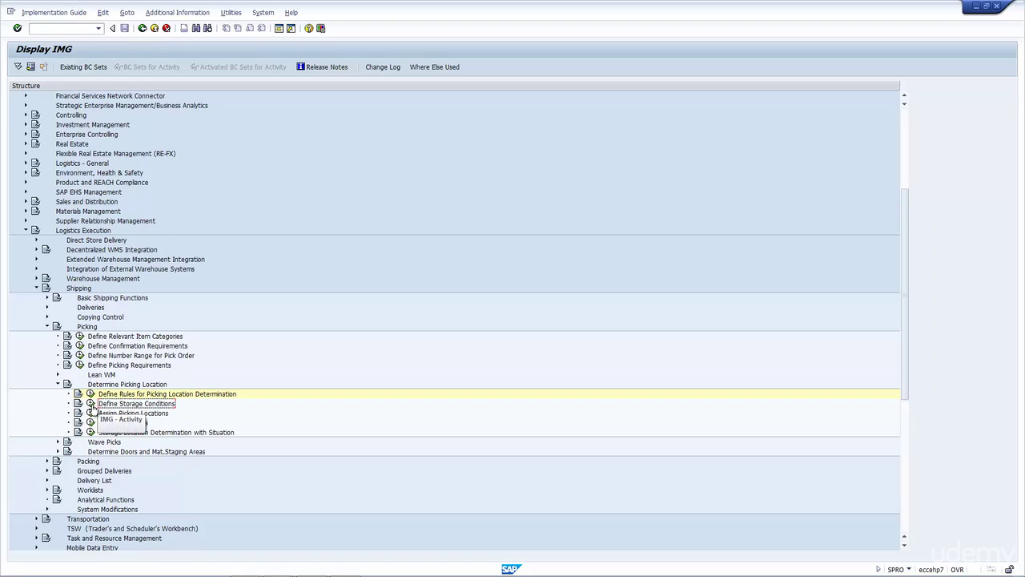
pyautogui.click(90, 403)
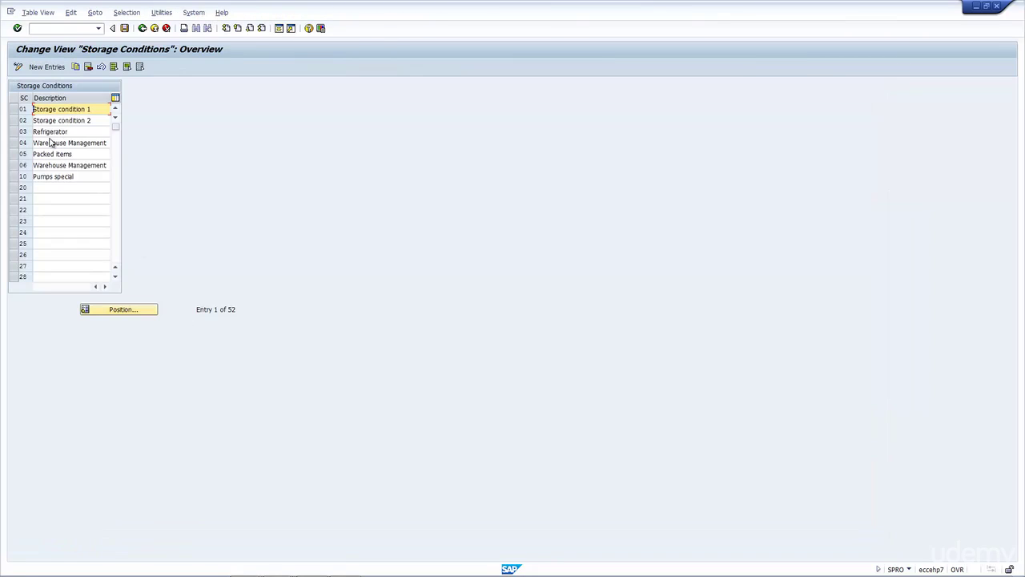
pyautogui.moveTo(96, 109); pyautogui.dragTo(32, 109)
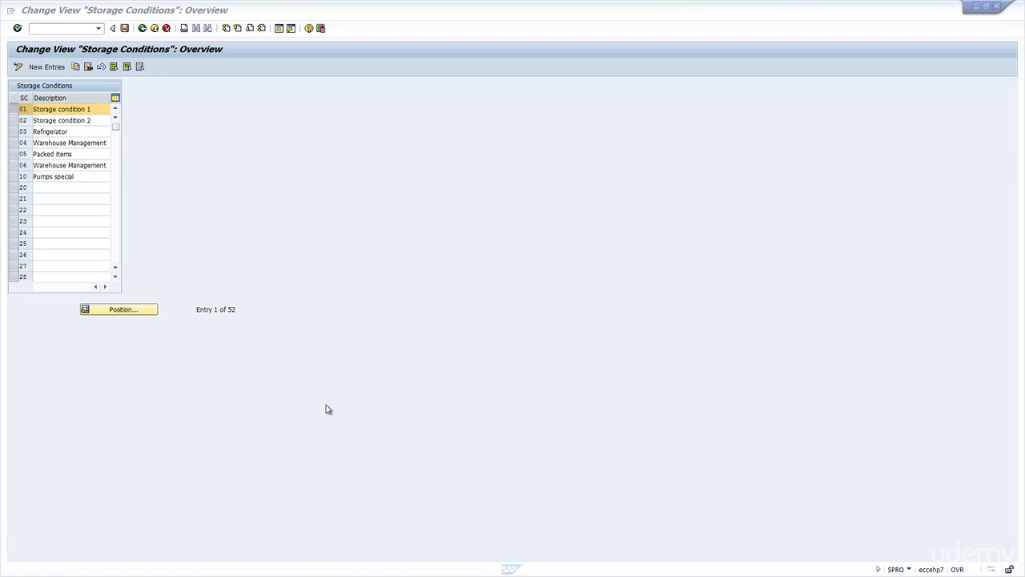
pyautogui.hotkey('alt', 'Tab')
pyautogui.hotkey('alt', 'Tab')
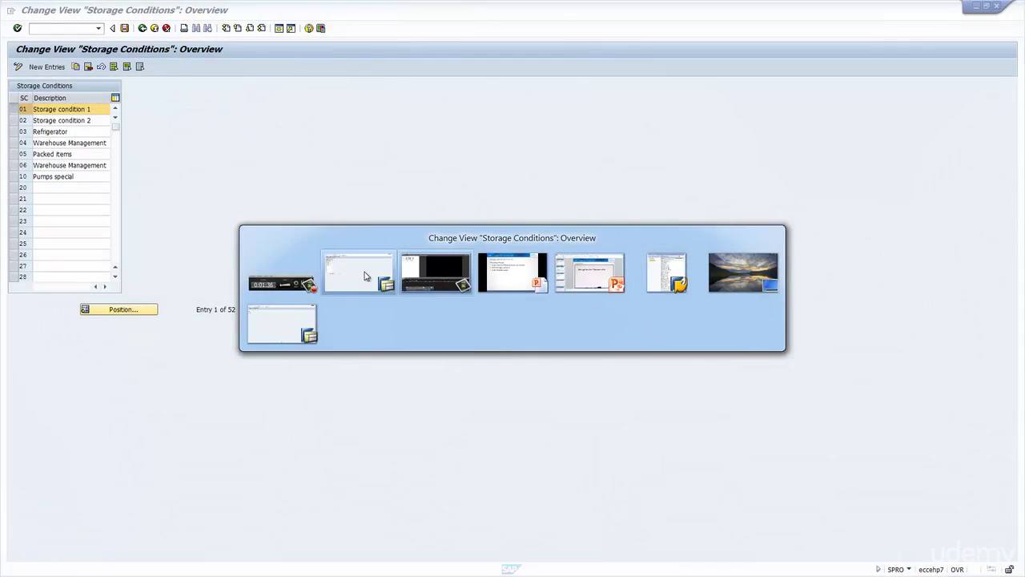
# Open material 2870's General Plant Data / Storage views for plant 2400
pyautogui.click(364, 276)
pyautogui.hotkey('alt', 'Tab')
pyautogui.click(288, 327)
pyautogui.moveTo(99, 97); pyautogui.dragTo(2, 111)
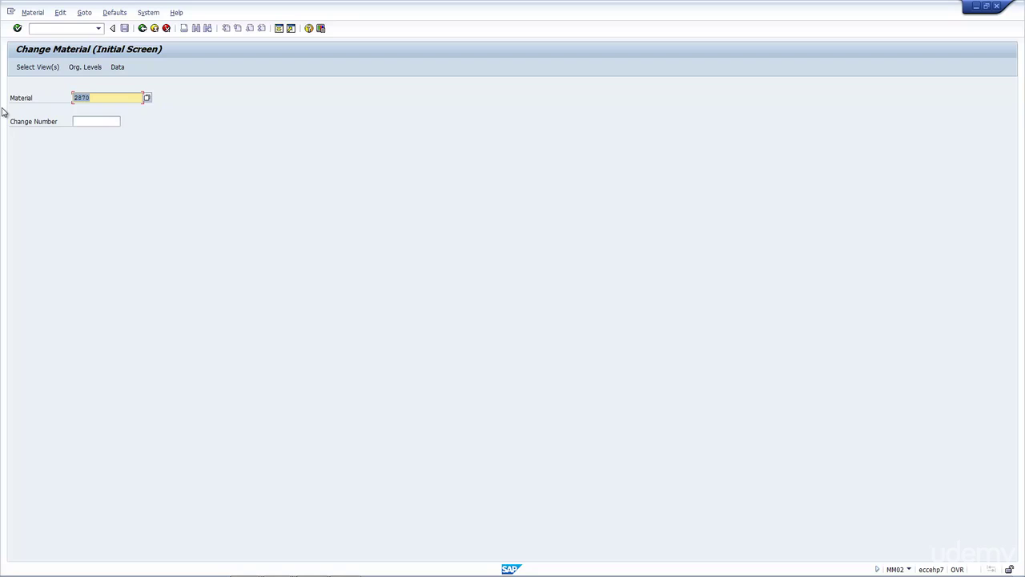
pyautogui.press('Return')
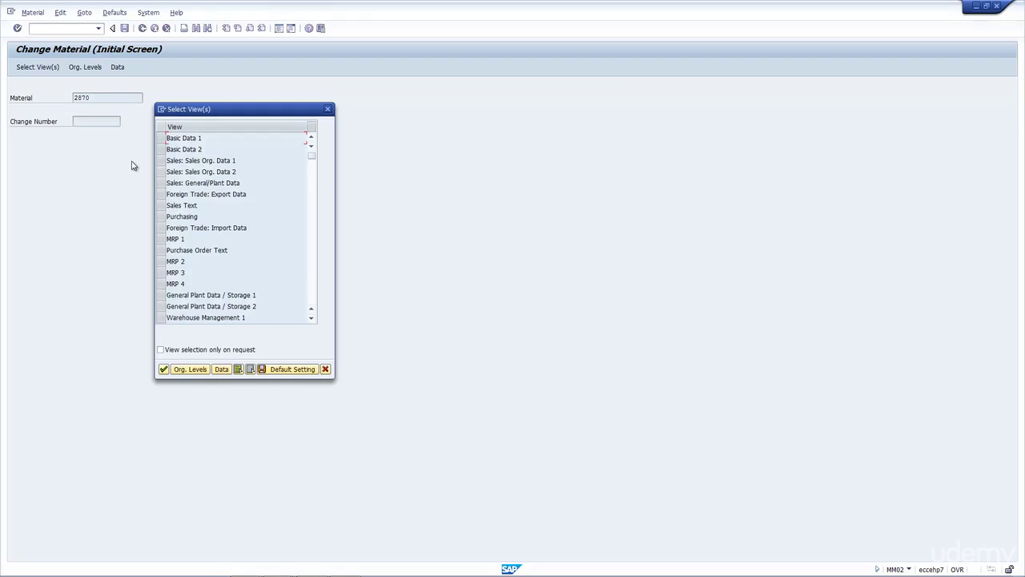
pyautogui.click(161, 295)
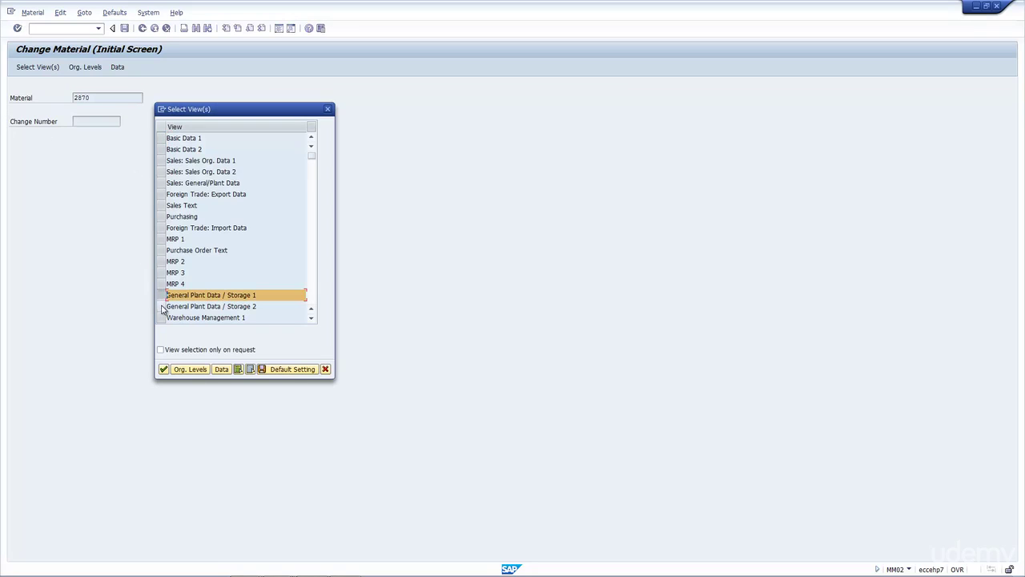
pyautogui.click(161, 306)
pyautogui.press('Return')
pyautogui.write('2400')
pyautogui.press('Return')
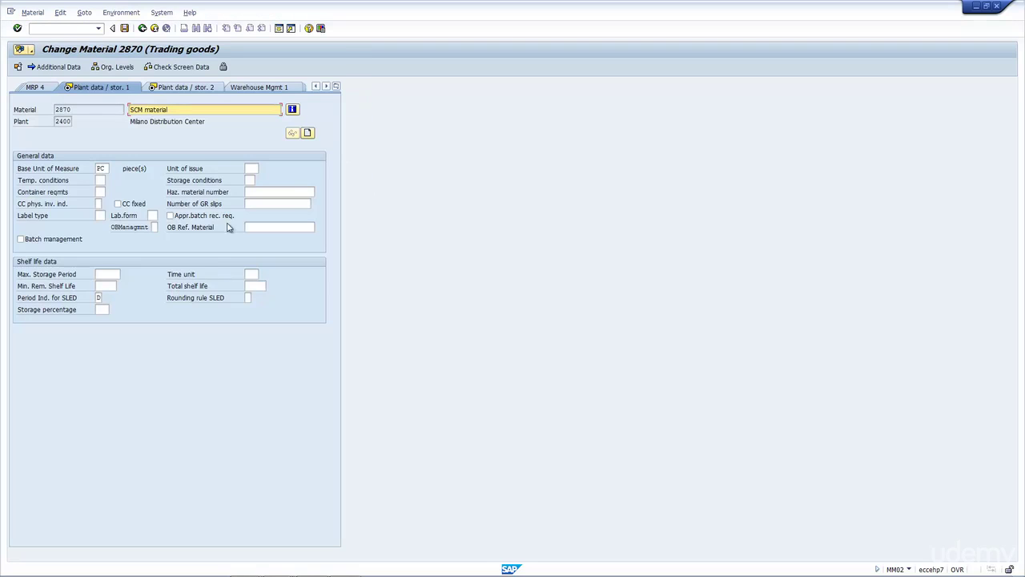
# Check the blank storage conditions field and its value list, then return to the storage conditions window
pyautogui.click(250, 180)
pyautogui.click(258, 181)
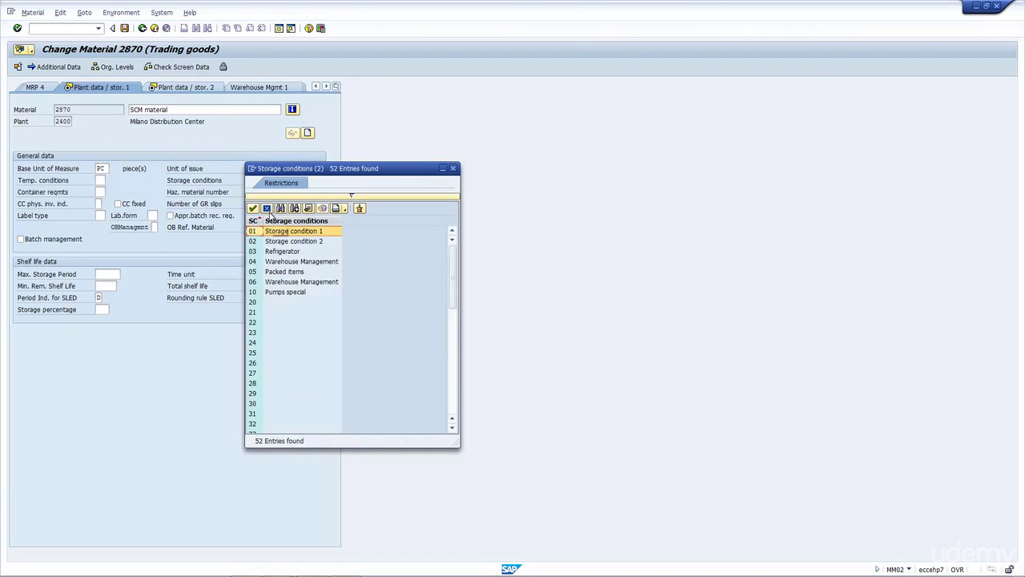
pyautogui.click(267, 208)
pyautogui.doubleClick(95, 110)
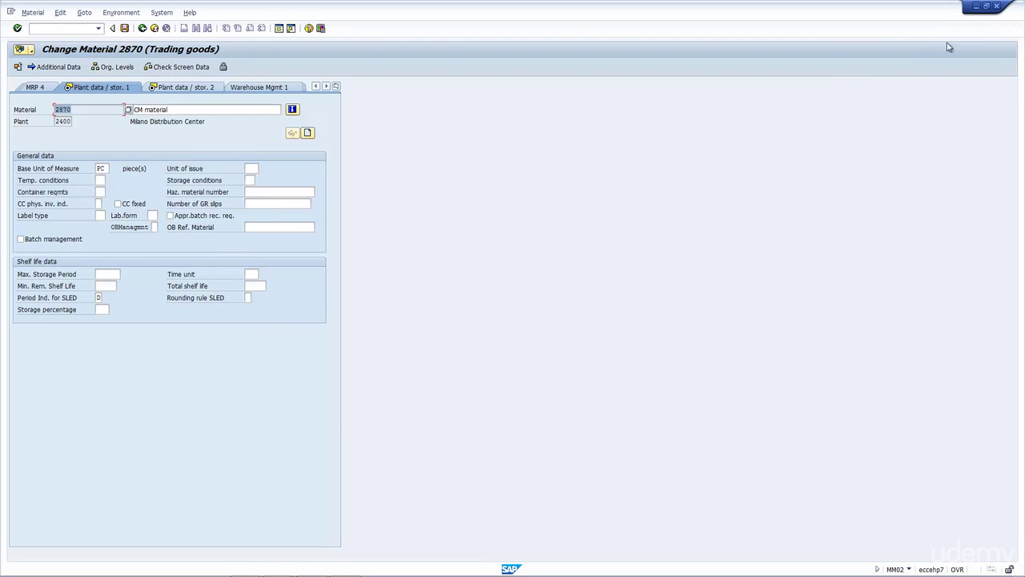
pyautogui.click(976, 7)
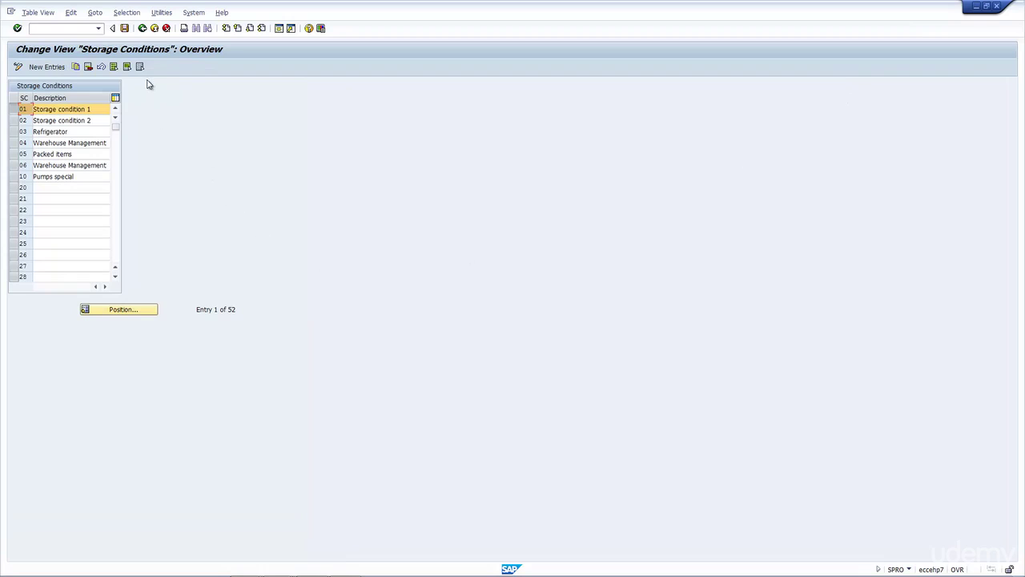
# Run Assign Picking Locations and position on shipping point 2400, plant 2400
pyautogui.click(142, 28)
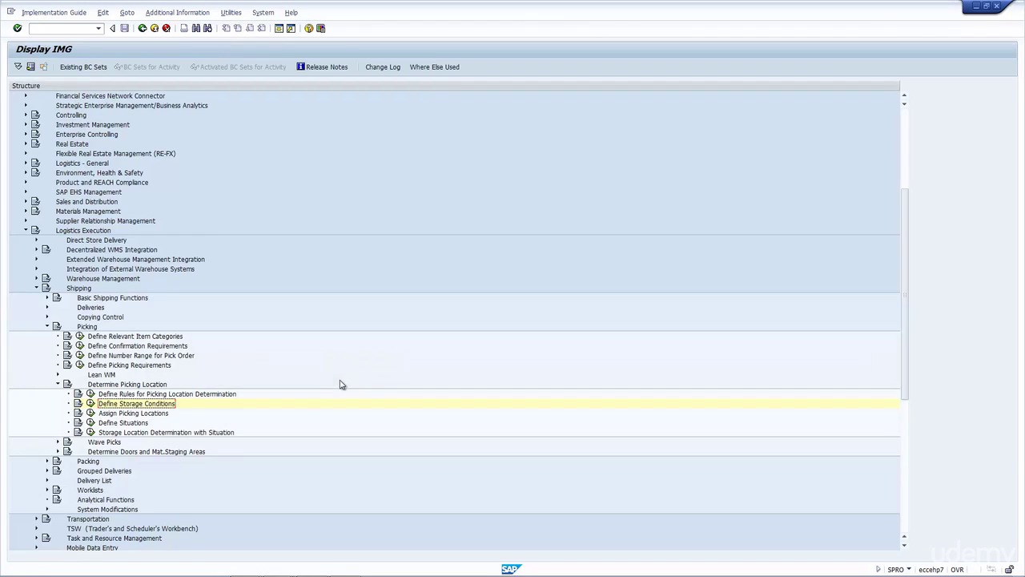
pyautogui.click(122, 413)
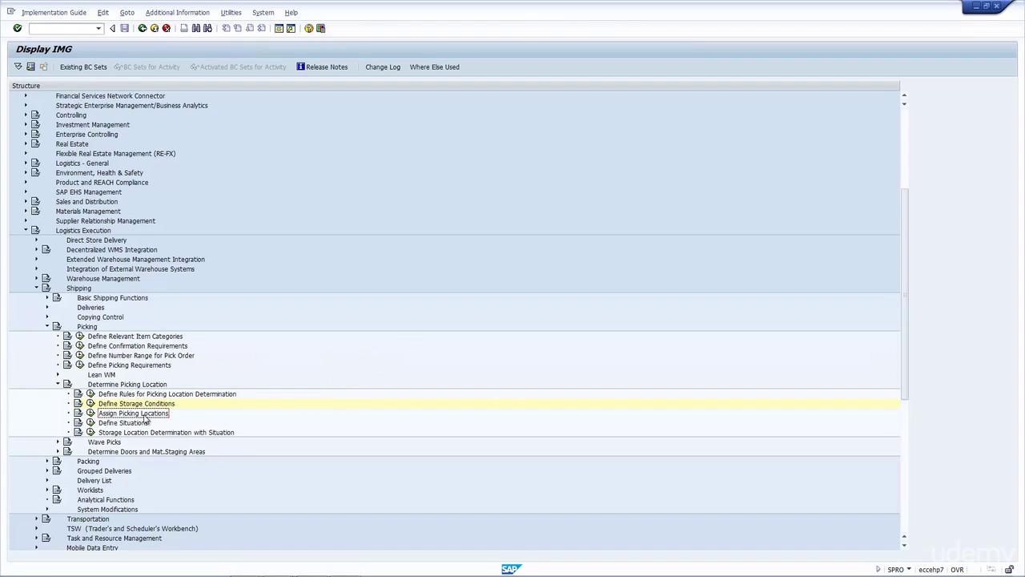
pyautogui.click(90, 413)
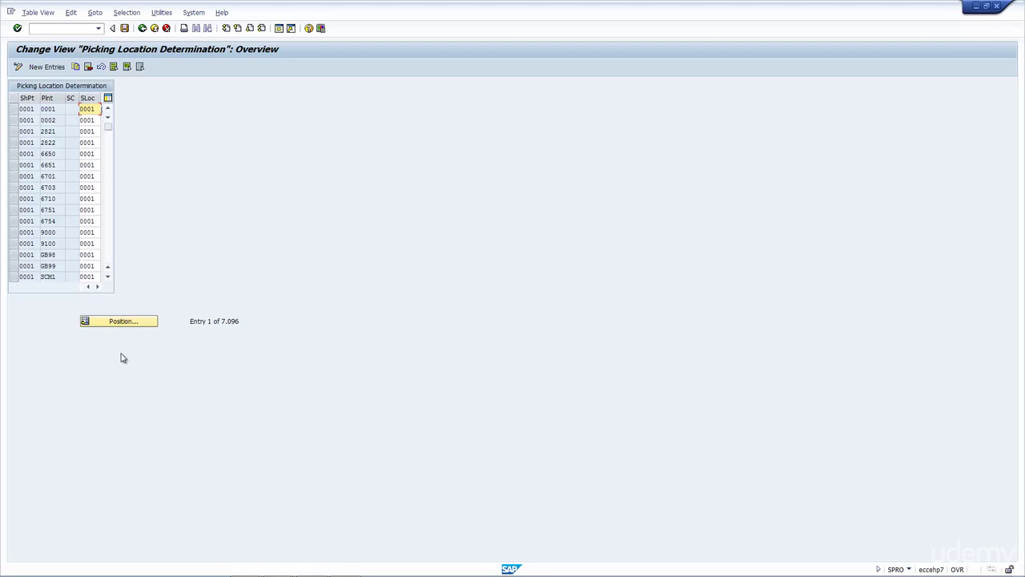
pyautogui.click(124, 321)
pyautogui.write('2400')
pyautogui.press('Tab')
pyautogui.write('2400')
pyautogui.press('Return')
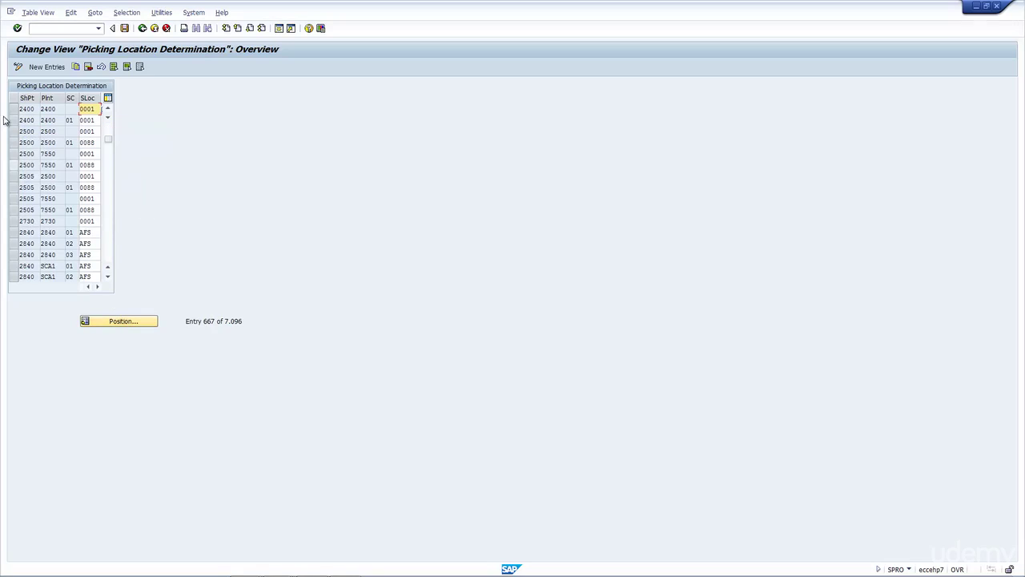
# Review the 2400/2400 rows: storage location 0001, storage condition 01 entries and one blank condition
pyautogui.moveTo(98, 109); pyautogui.dragTo(58, 109)
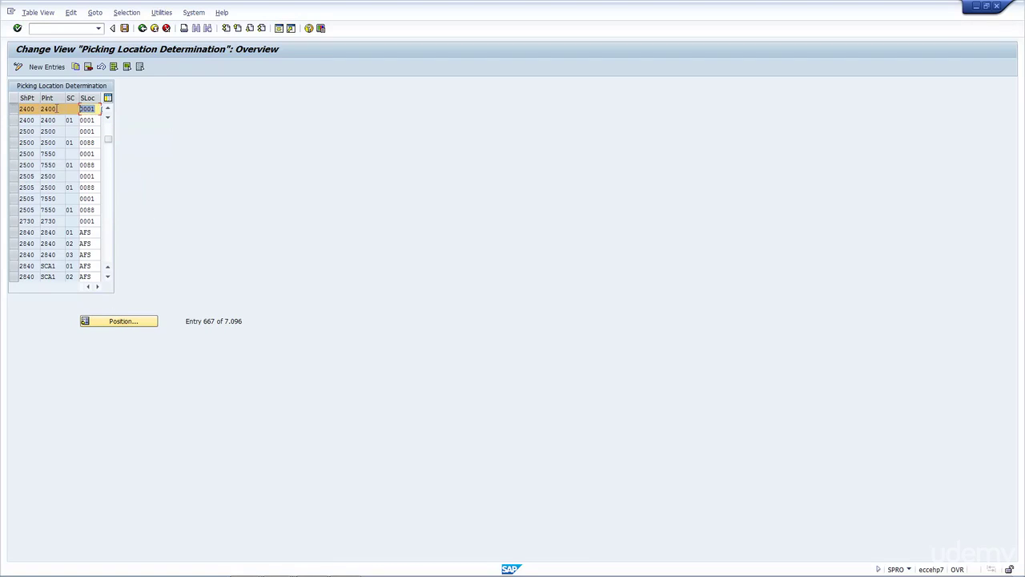
pyautogui.doubleClick(48, 120)
pyautogui.doubleClick(69, 120)
pyautogui.doubleClick(70, 142)
pyautogui.doubleClick(69, 165)
pyautogui.doubleClick(70, 133)
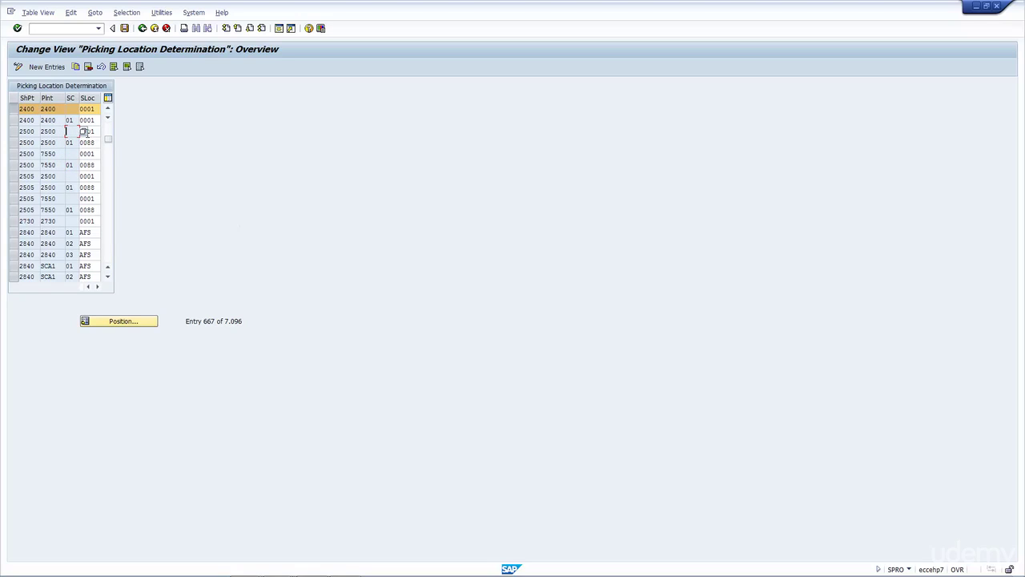